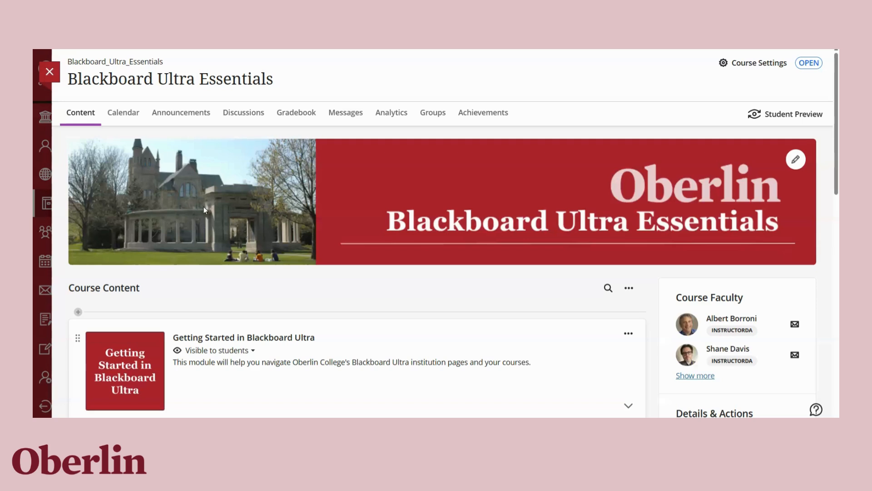
In the gradebook's overall grade settings, choose the Weighted calculation and display the overall grade as Percentage
click(289, 118)
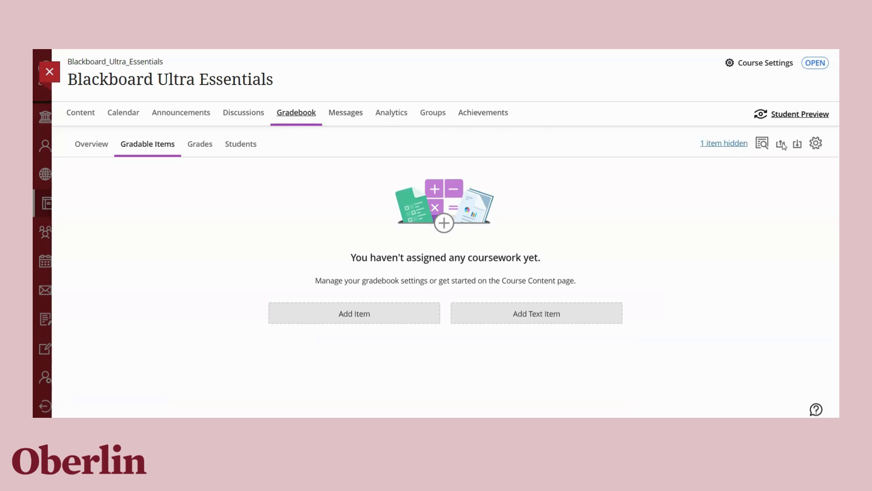
click(817, 144)
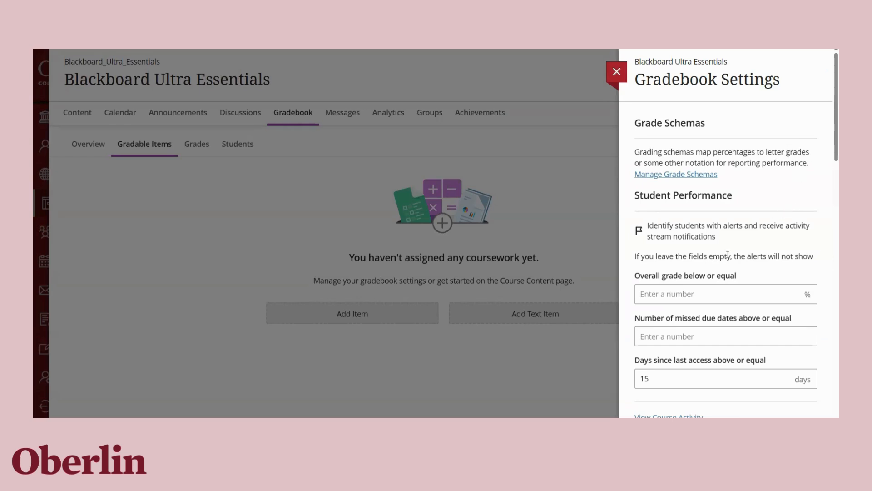
scroll(714, 269, down, 6)
click(714, 268)
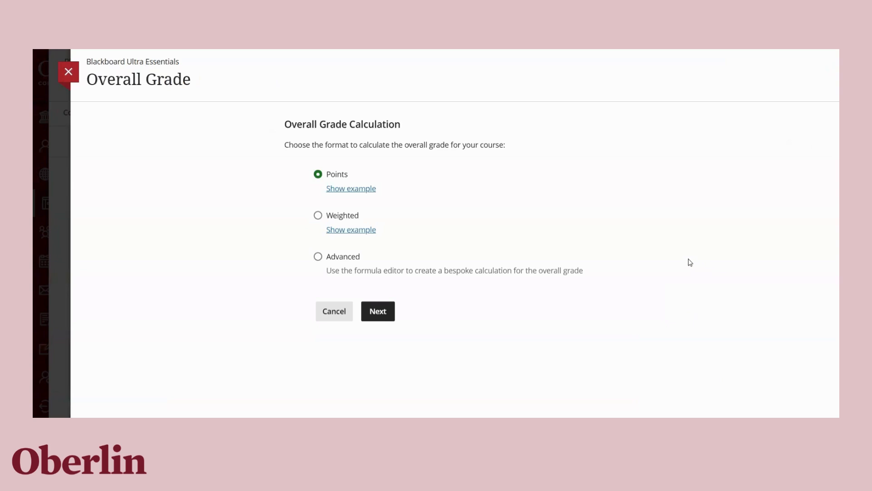
click(318, 216)
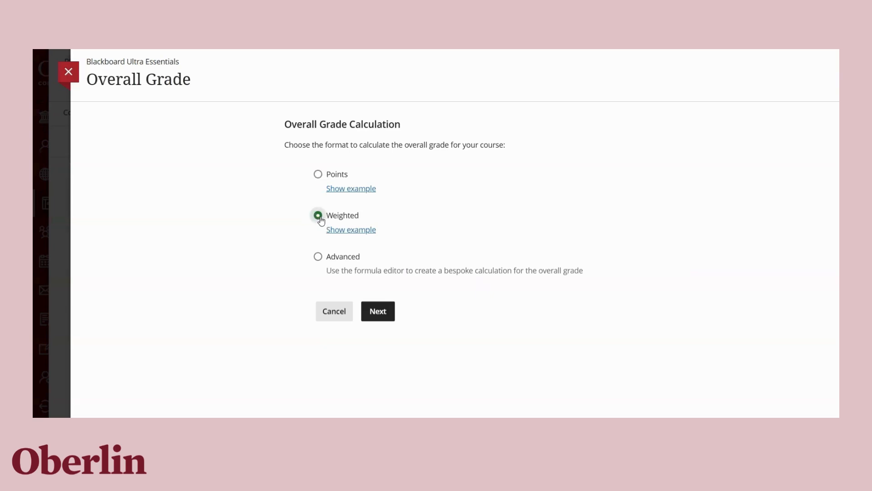
click(378, 315)
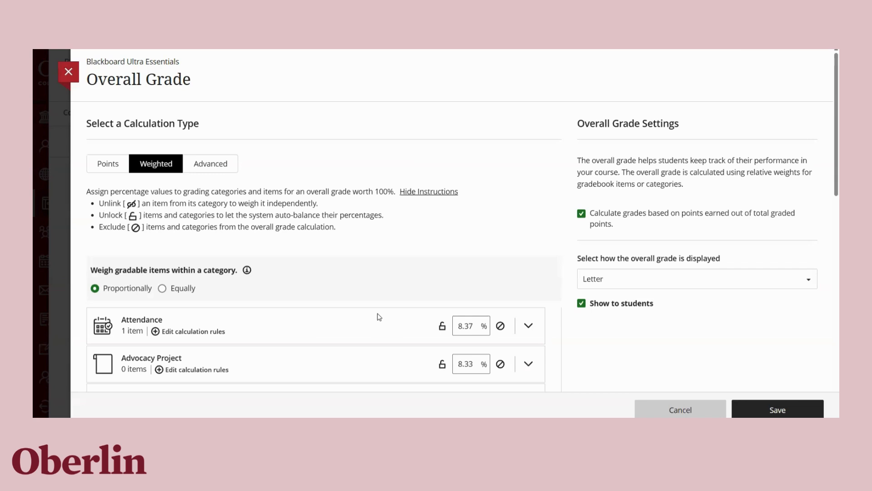
click(622, 286)
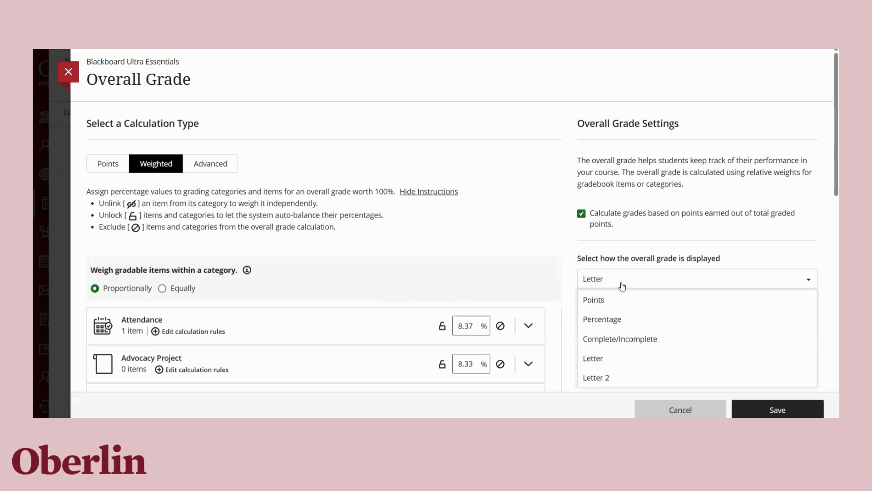
click(611, 326)
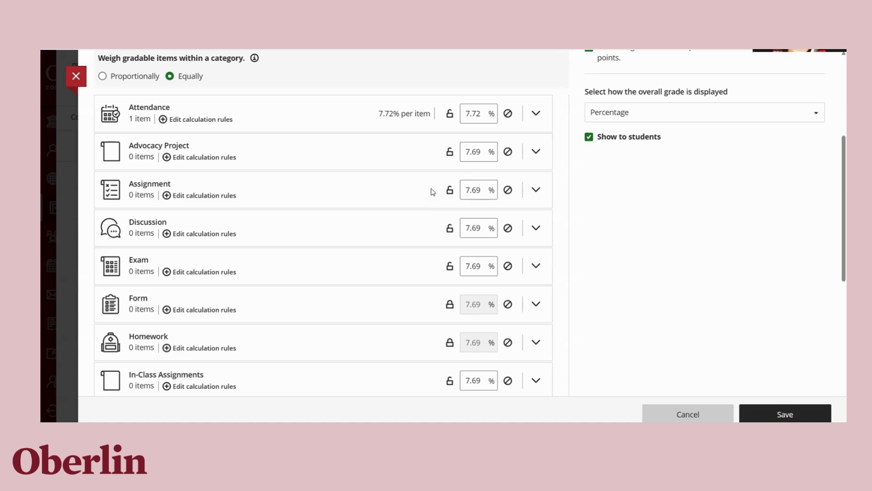
Exclude the Attendance, Advocacy Project, Assignment and Discussion categories from the overall grade calculation
click(508, 114)
click(508, 151)
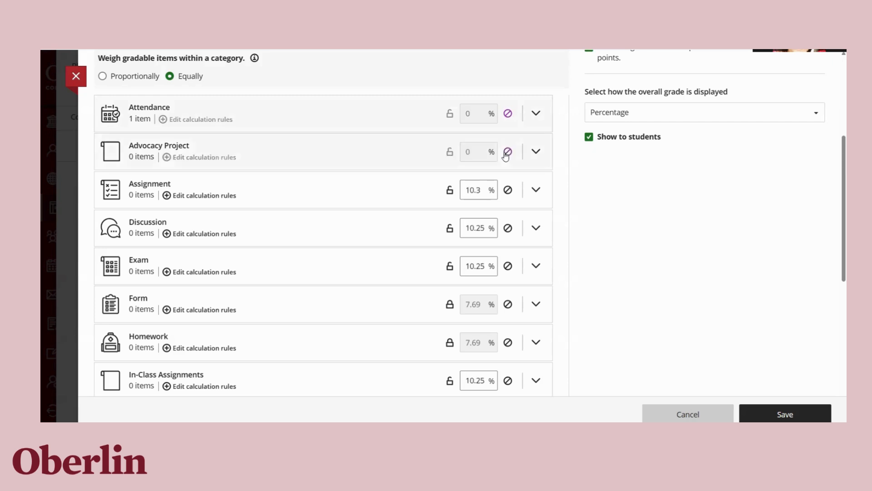
click(509, 192)
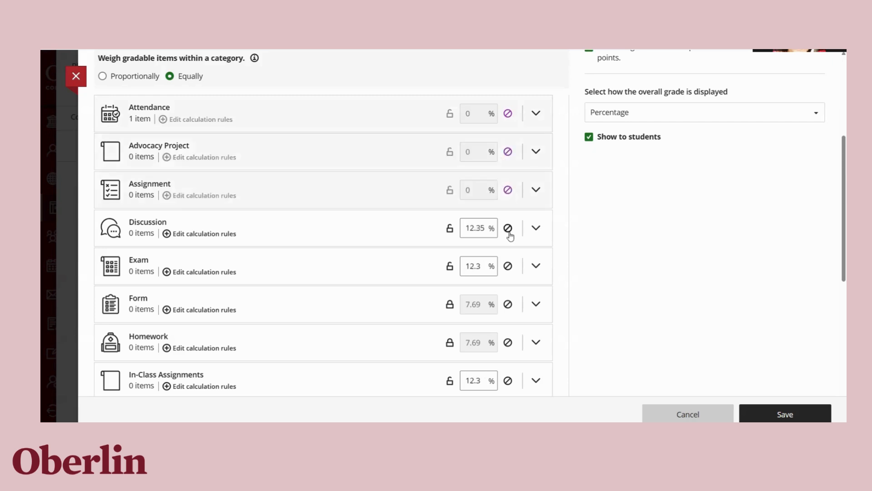
click(509, 230)
Exclude the Form, Homework, Journal, Presentation and Test categories from the overall grade calculation
scroll(508, 269, down, 2)
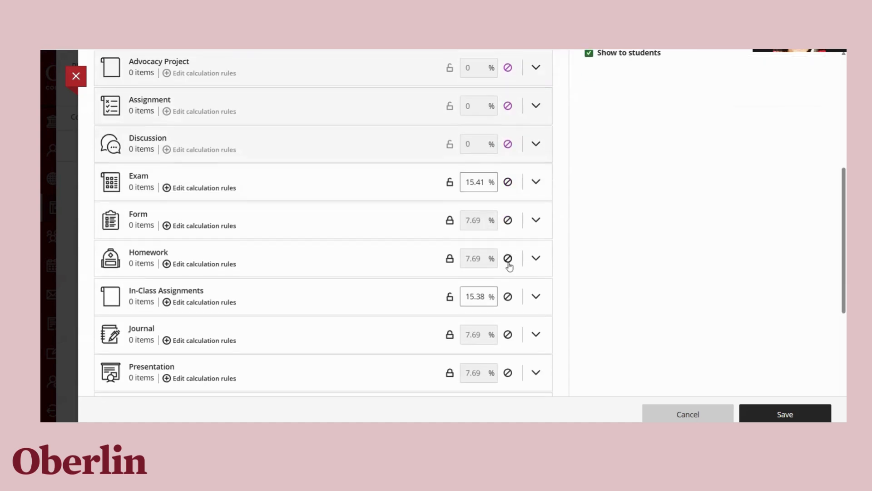
scroll(509, 266, down, 1)
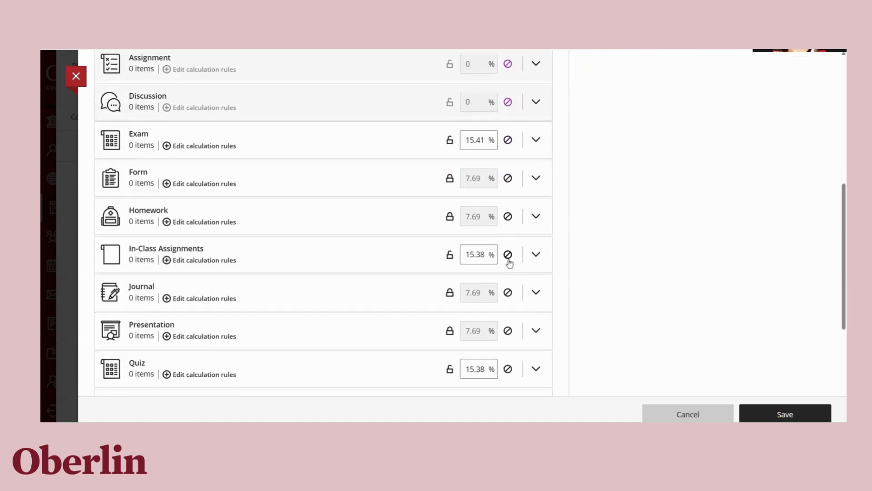
click(508, 178)
click(508, 216)
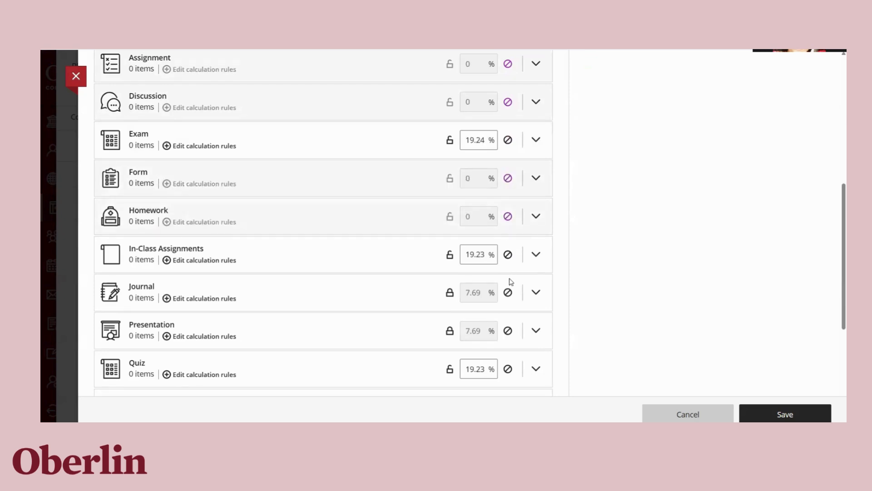
click(508, 293)
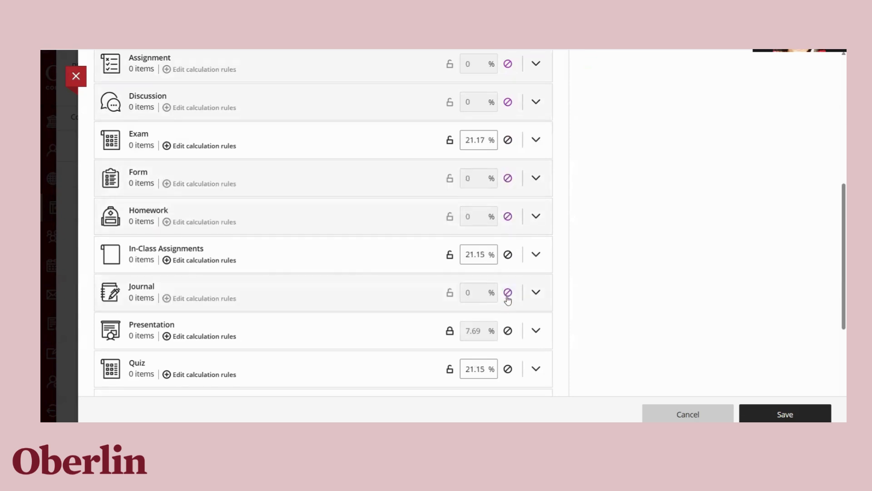
click(508, 331)
scroll(508, 333, down, 2)
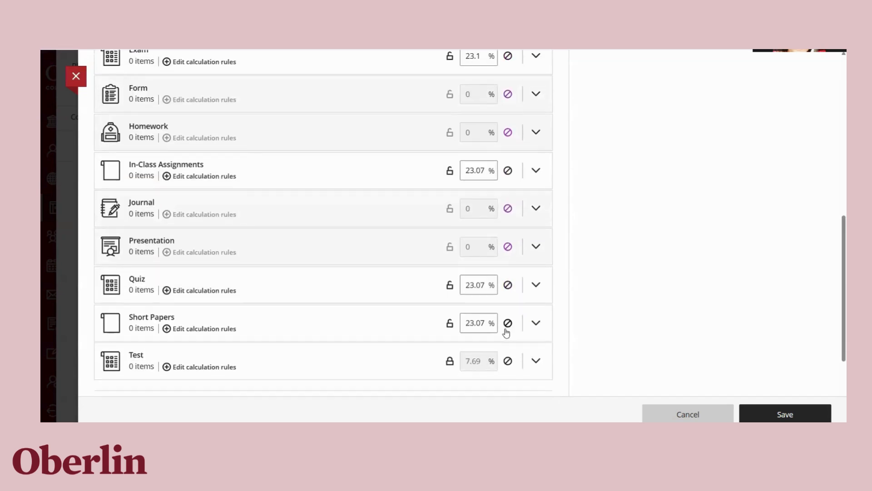
click(508, 360)
Set the Exam category's weight to 40% of the overall grade
scroll(516, 360, up, 1)
scroll(493, 191, up, 2)
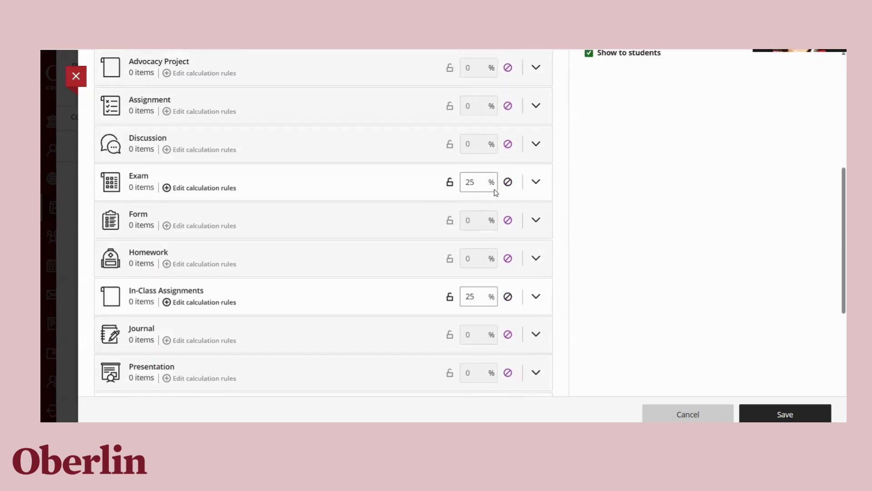
scroll(483, 258, up, 2)
scroll(483, 258, up, 1)
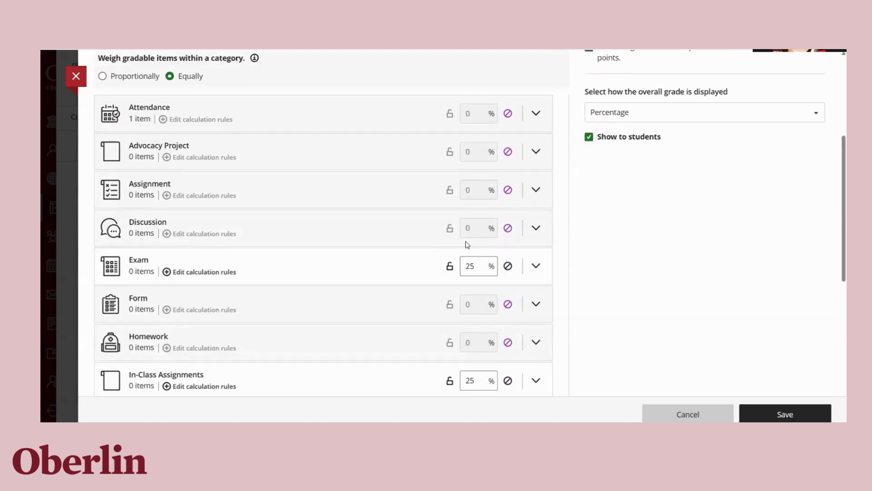
drag(477, 269, 456, 269)
text(40)
Set the In-Class Assignments category's weight to 10% of the overall grade
scroll(451, 268, down, 1)
scroll(476, 326, down, 1)
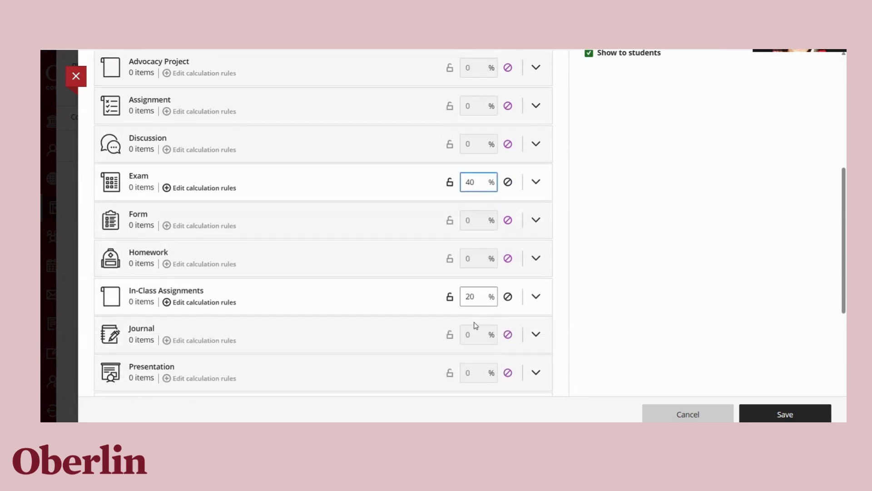
click(477, 302)
click(450, 297)
text(10)
Set the Quiz category's weight to 20% of the overall grade
scroll(449, 302, down, 3)
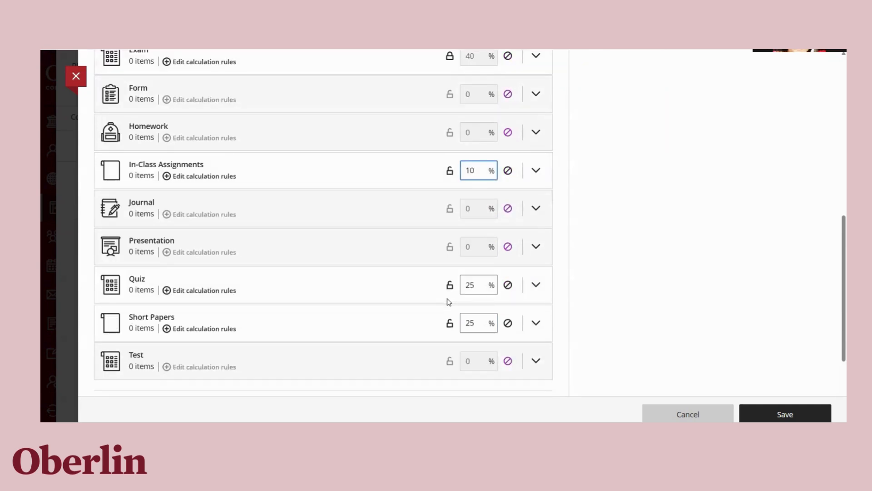
double_click(470, 284)
text(20)
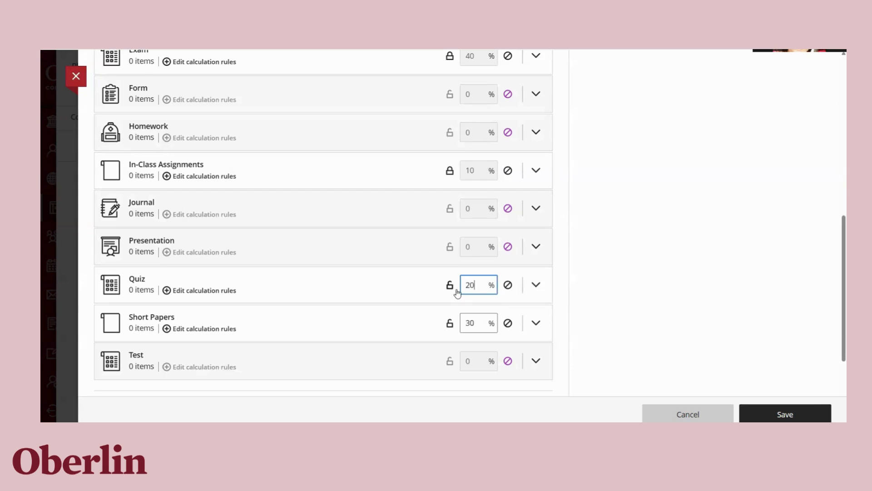
scroll(482, 319, down, 2)
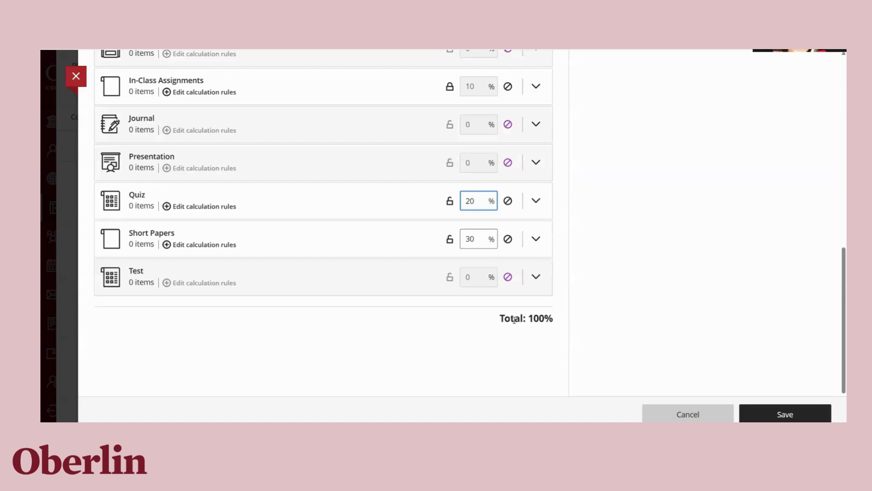
key(Return)
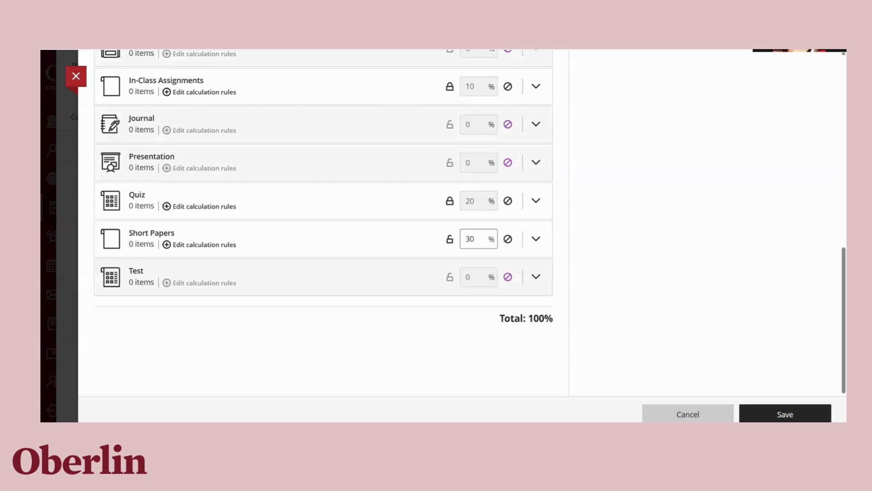
Enable a calculation rule for the In-Class Assignments category that drops the 2 lowest scores
scroll(324, 218, up, 1)
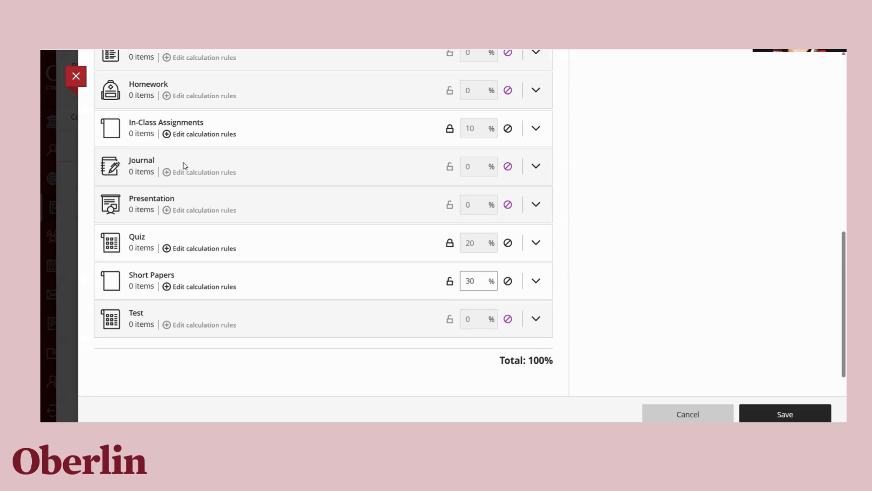
click(198, 135)
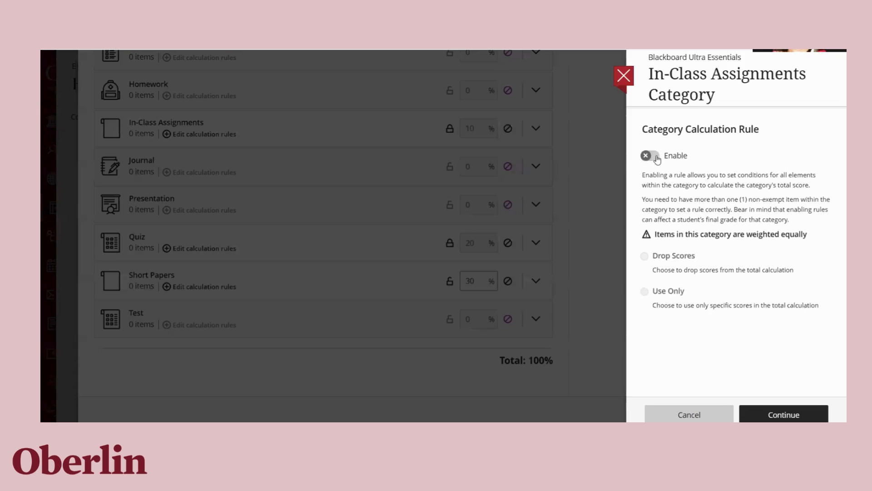
click(651, 156)
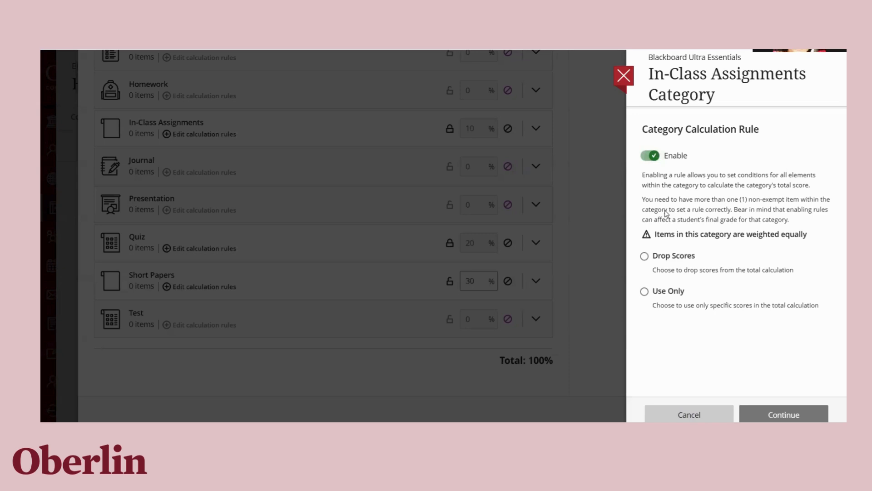
click(647, 257)
click(687, 292)
drag(687, 293, 676, 293)
text(2)
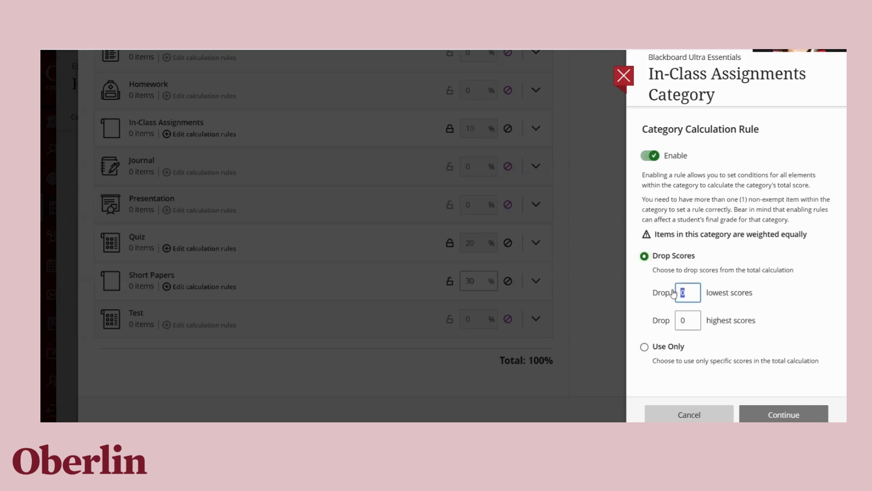
click(790, 415)
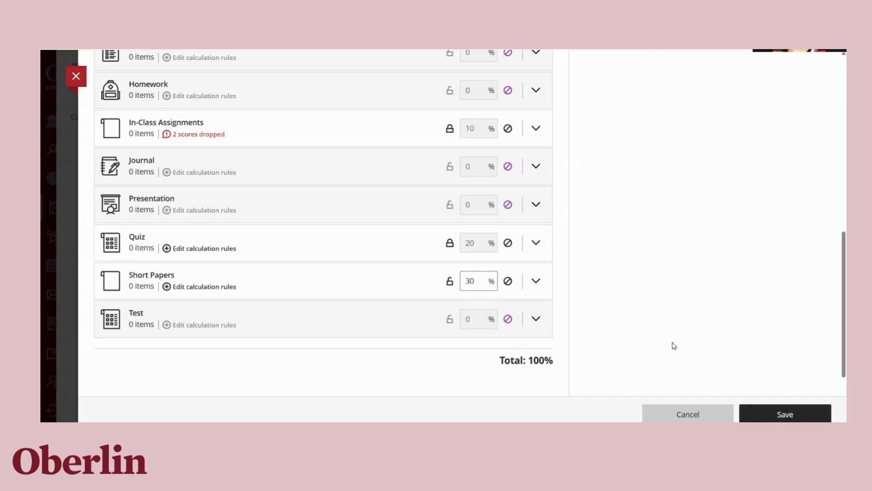
Save the overall grade setup and return to the gradebook settings
click(774, 415)
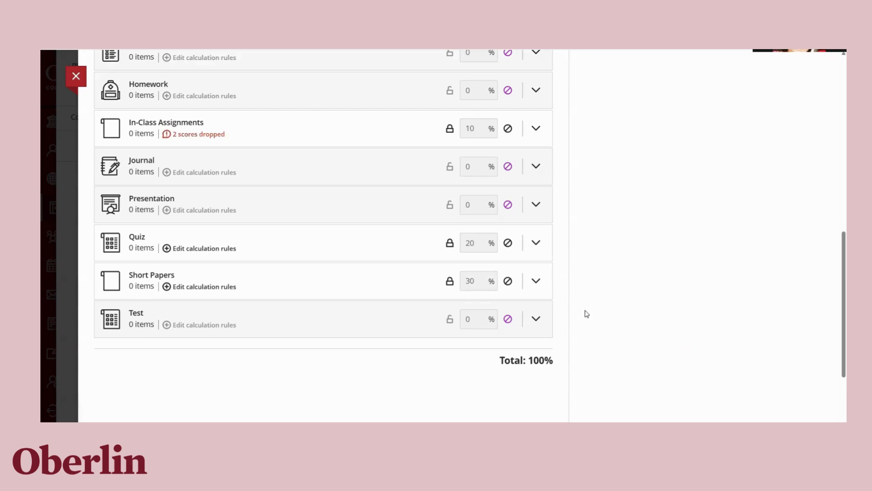
click(73, 81)
scroll(673, 229, up, 5)
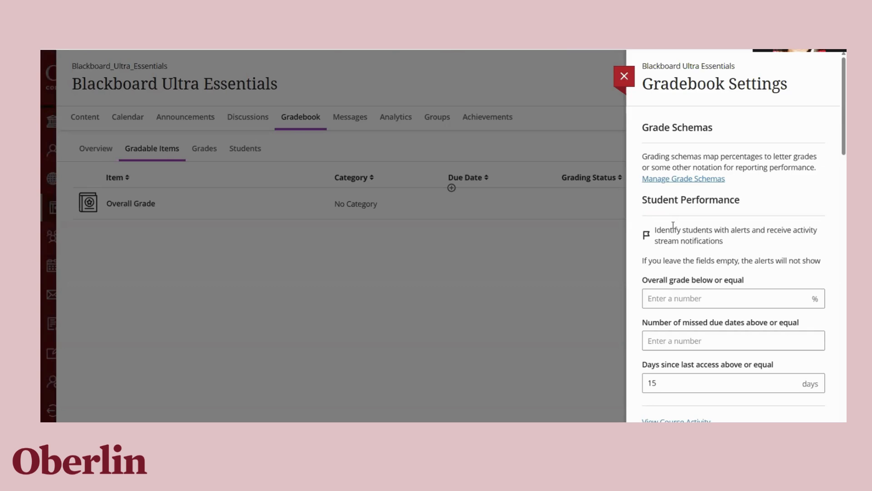
Rename the In-Class Assignments grade category to In-Class Handouts and close the gradebook settings
scroll(695, 248, down, 3)
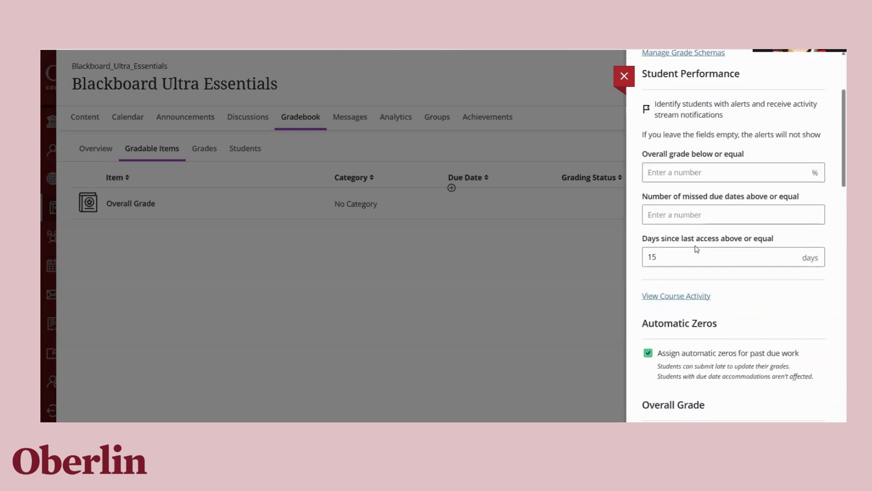
scroll(697, 248, down, 3)
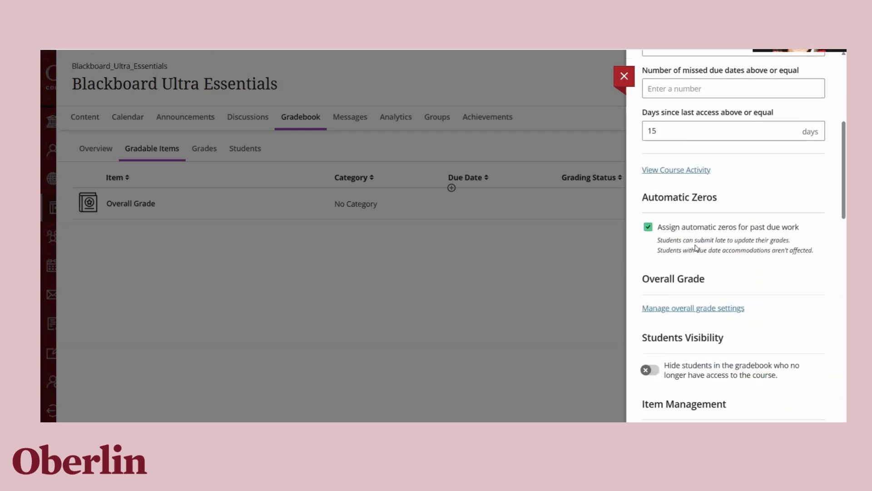
scroll(697, 248, down, 3)
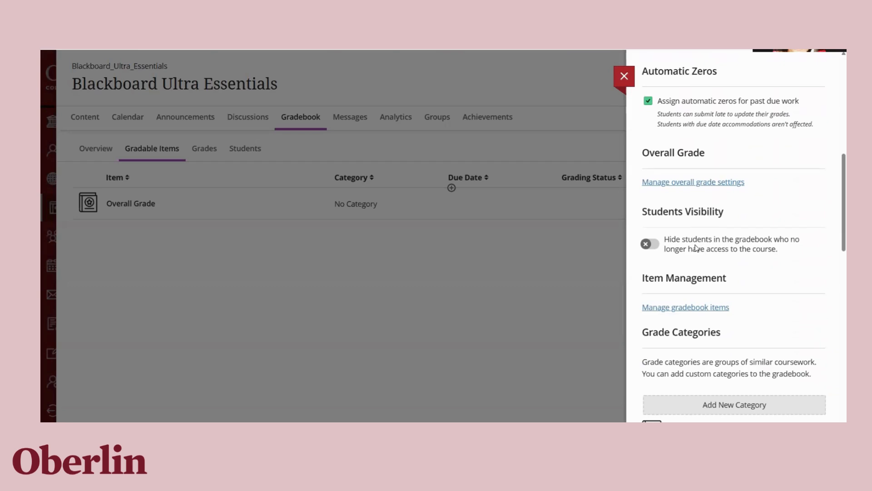
scroll(697, 248, down, 2)
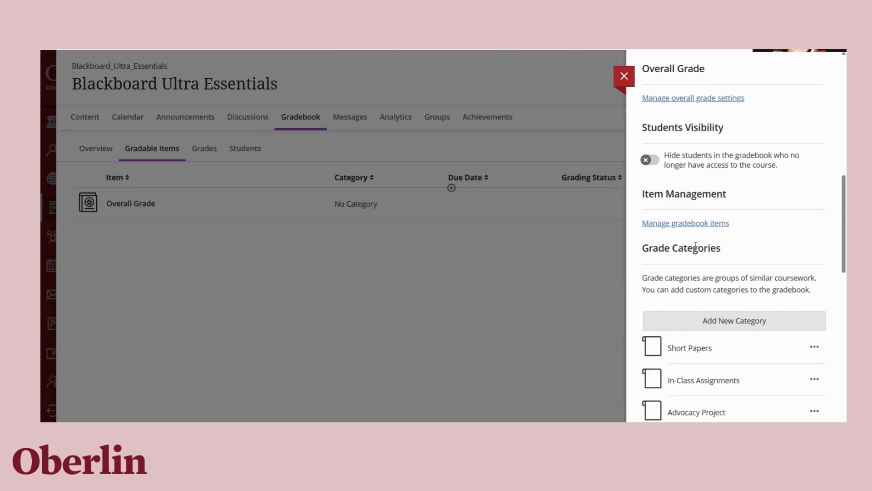
scroll(696, 245, down, 2)
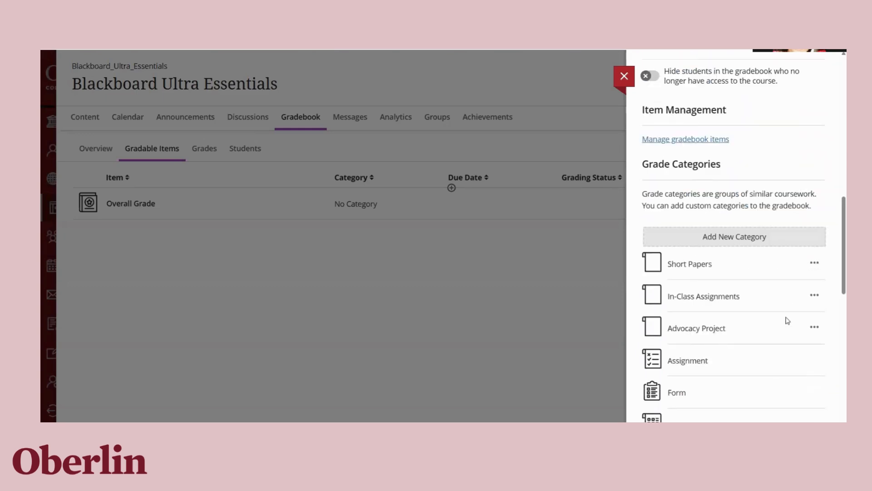
click(815, 296)
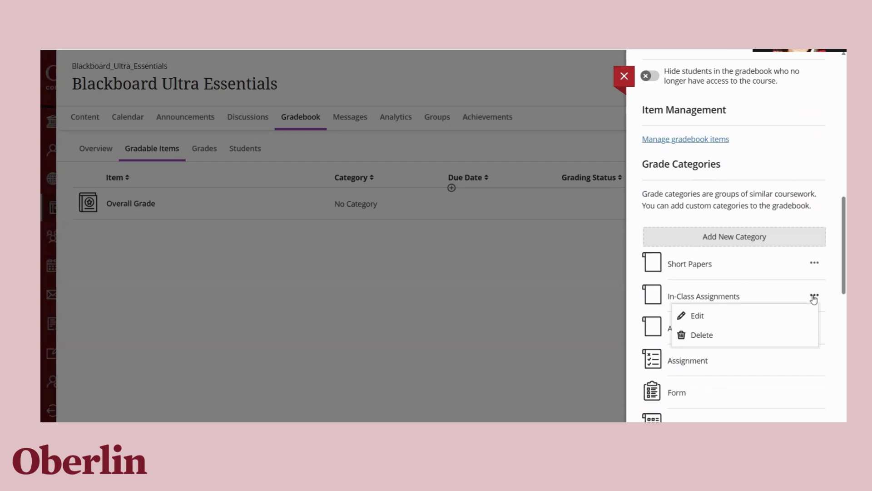
click(697, 317)
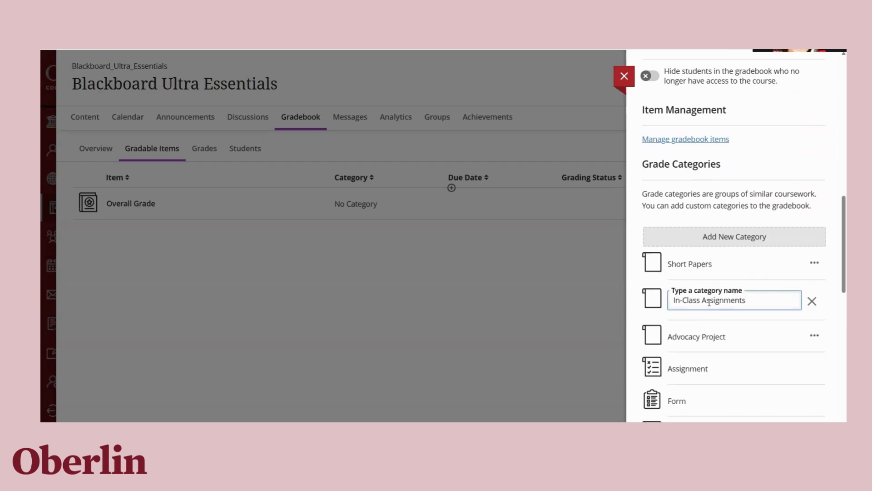
drag(703, 299, 757, 299)
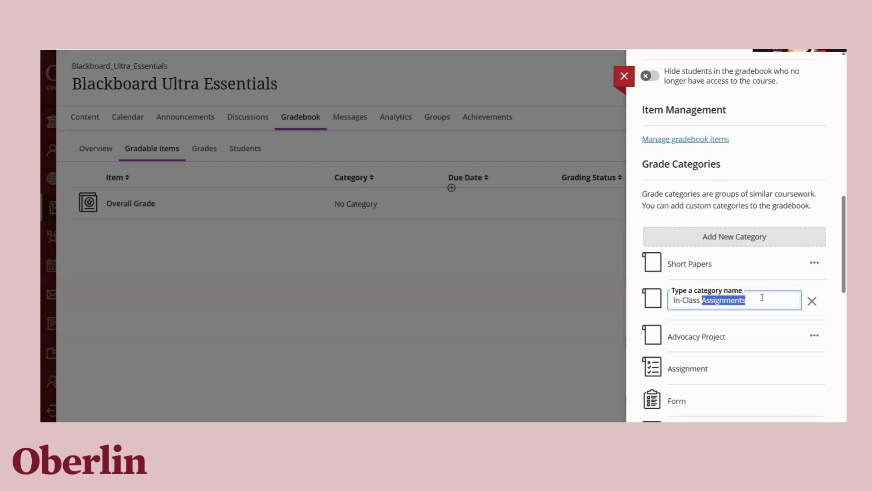
text(Handouts)
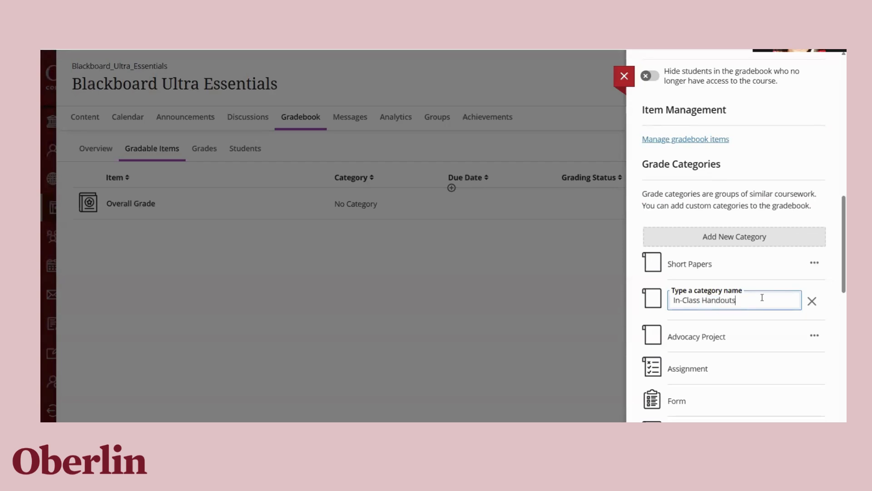
key(Return)
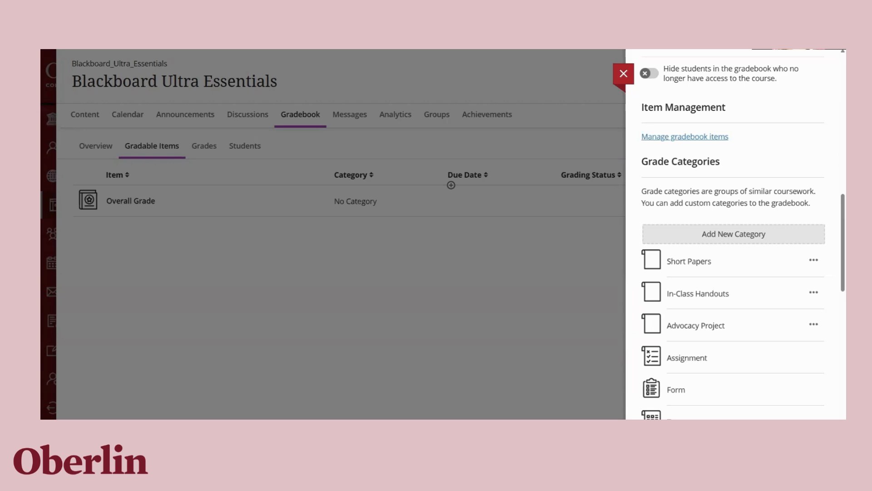
click(479, 169)
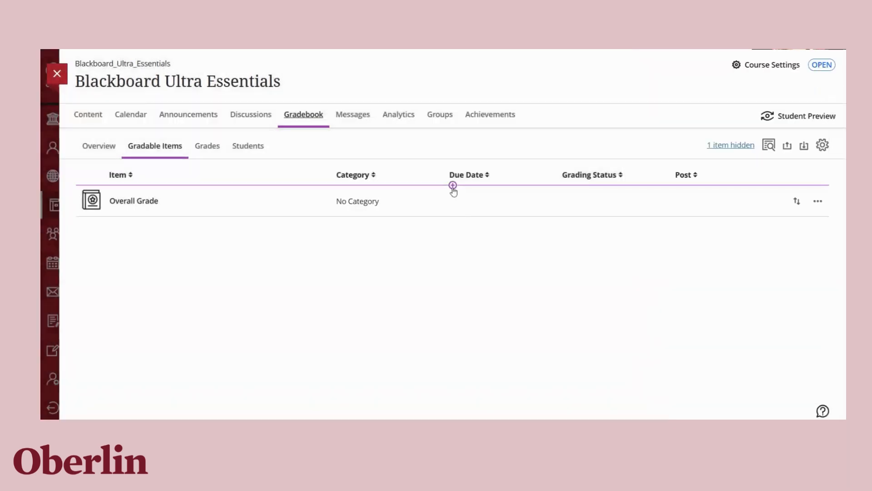
Add a new gradable item above Overall Grade and title it In Class Handout 1
click(453, 186)
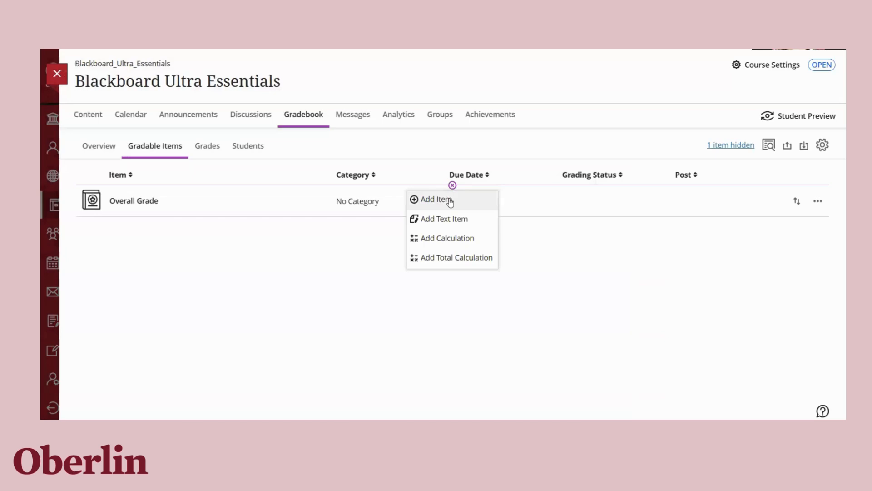
click(449, 200)
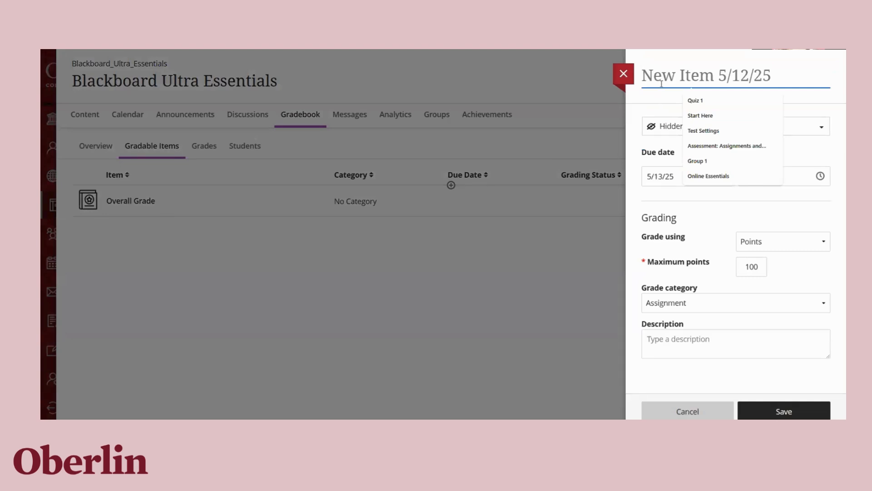
text(H)
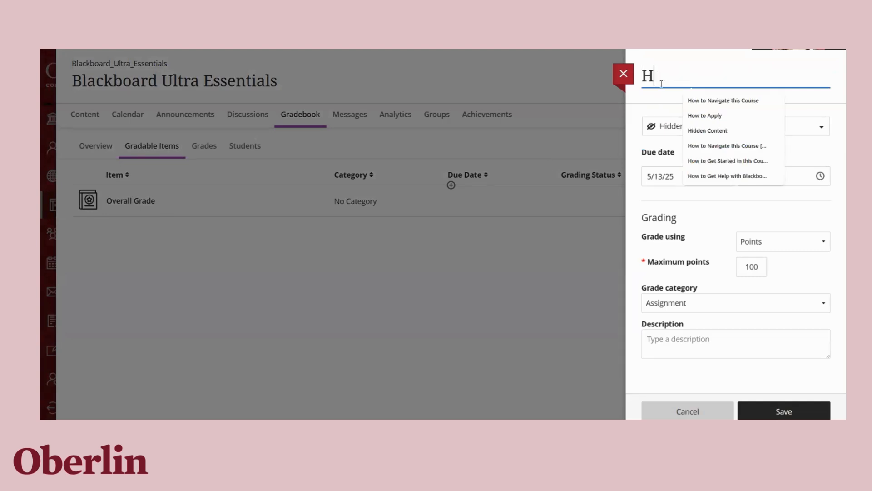
key(BackSpace)
text(In Class)
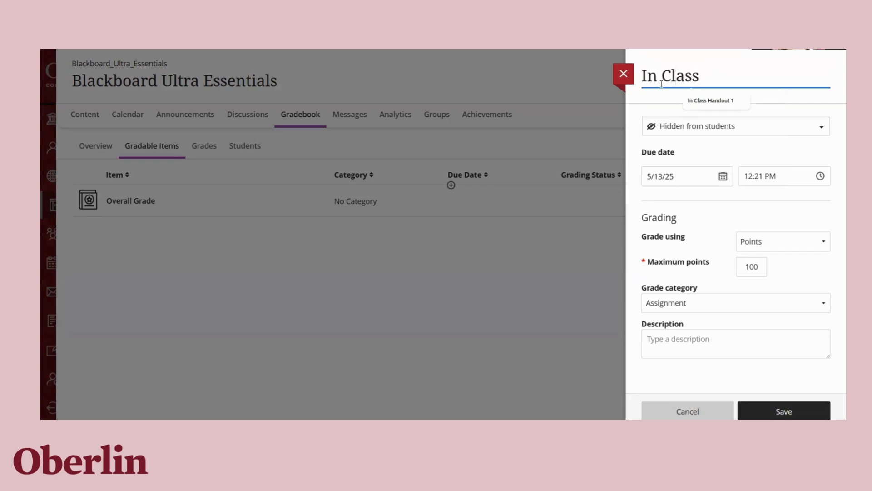
click(729, 100)
Make the In Class Handout 1 item visible to students and set its maximum points to 10
click(716, 128)
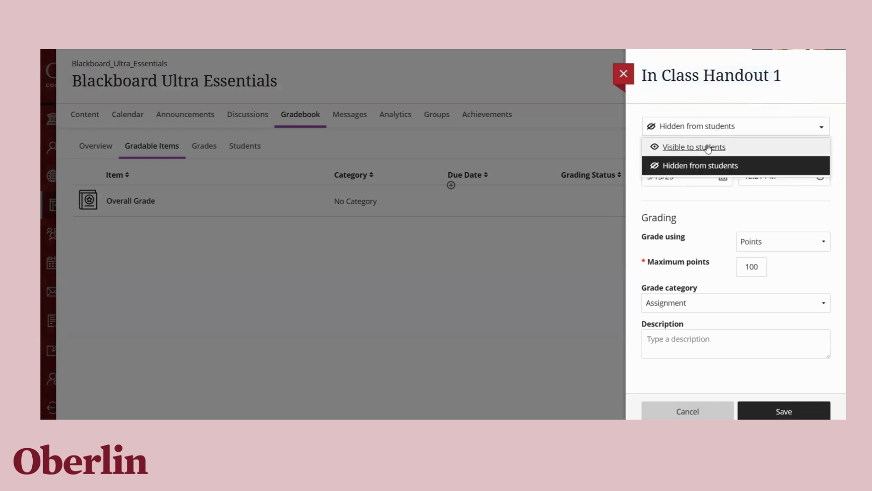
click(709, 148)
double_click(753, 267)
key(BackSpace)
text(10)
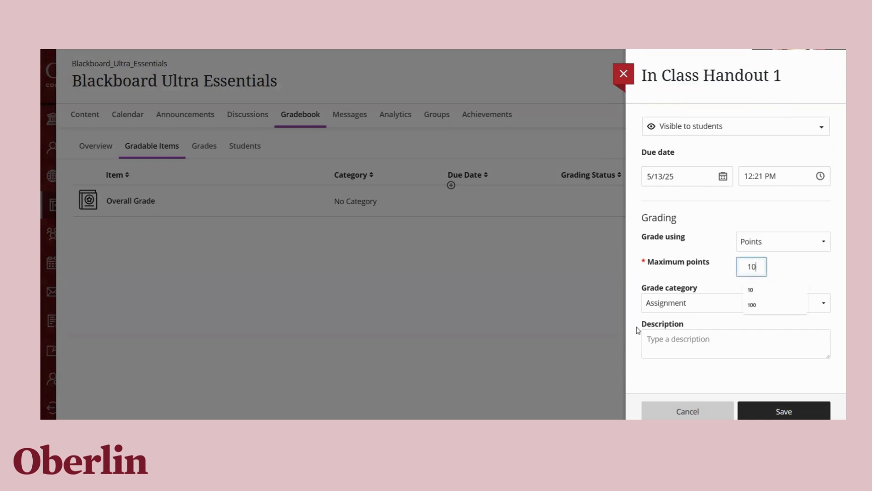
Open the grade category choices for the In Class Handout 1 item
click(696, 307)
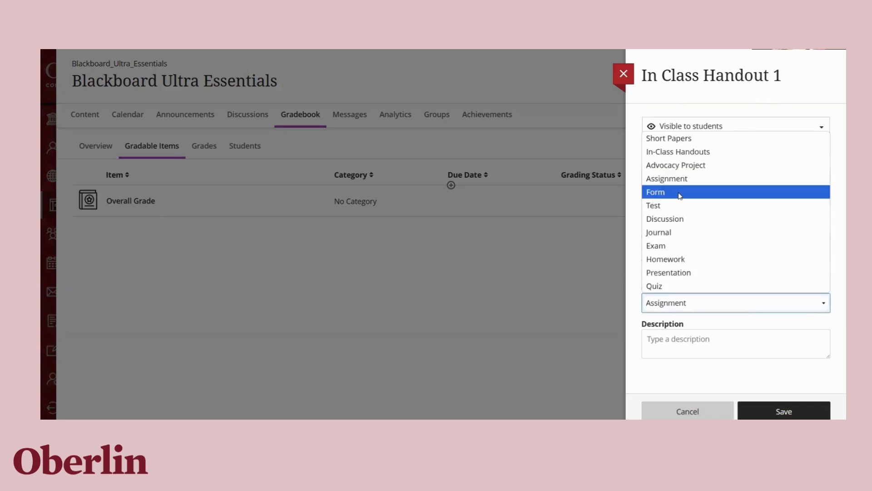